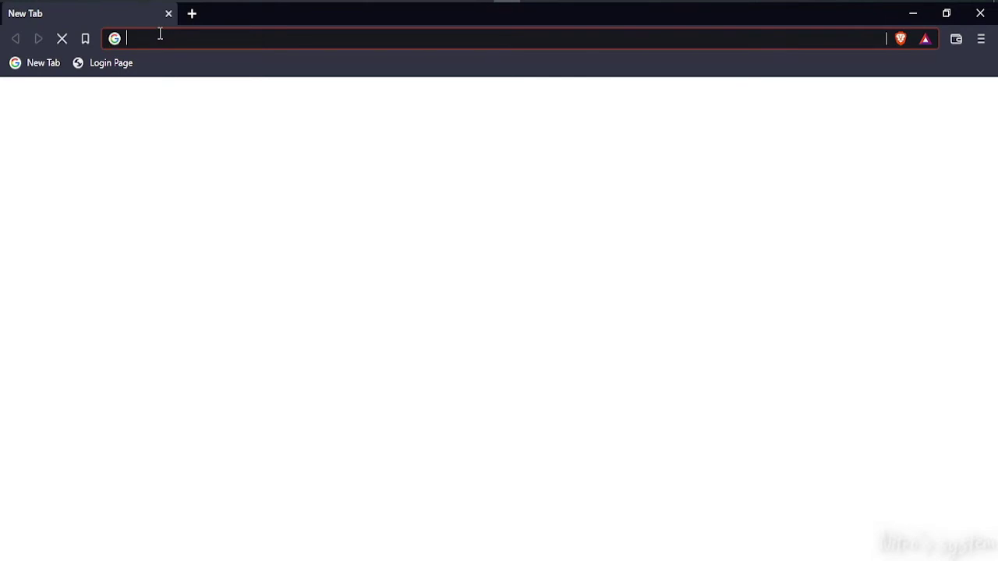
Open a new Brave browser tab with the address bar ready for input.
left_click(160, 35)
Search 'google meet' and start an instant Meet meeting with camera access blocked.
left_click(163, 69)
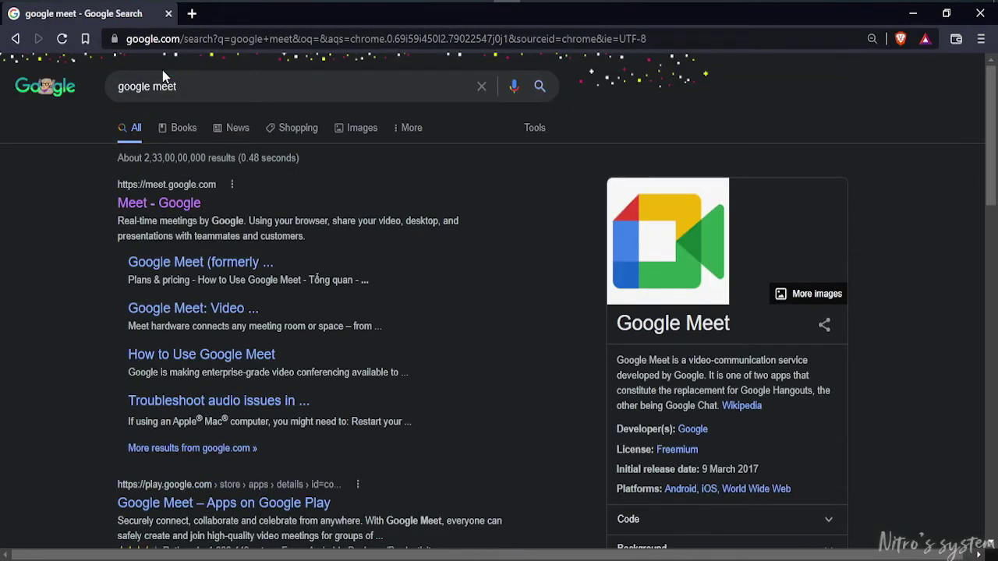
left_click(144, 201)
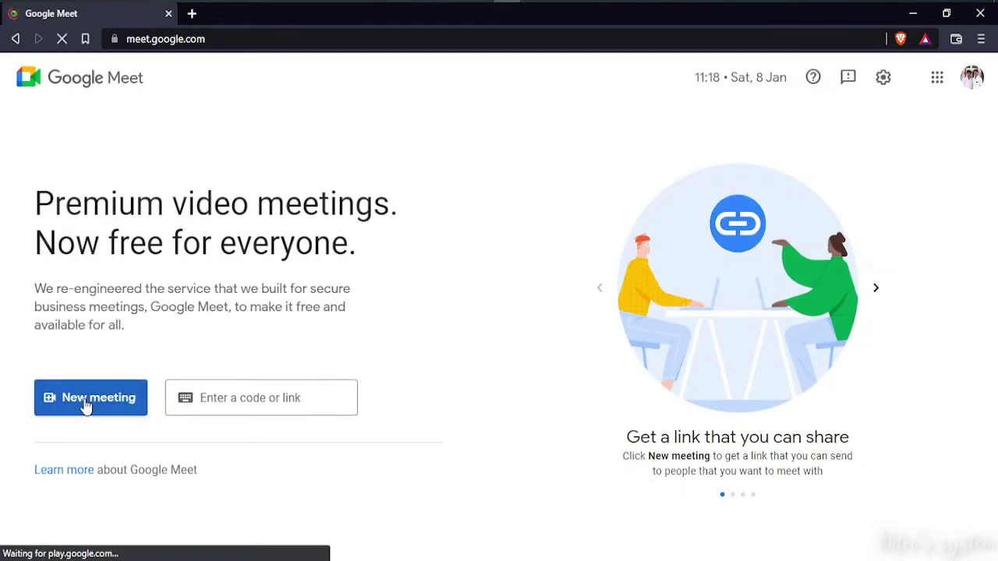
left_click(86, 405)
left_click(110, 331)
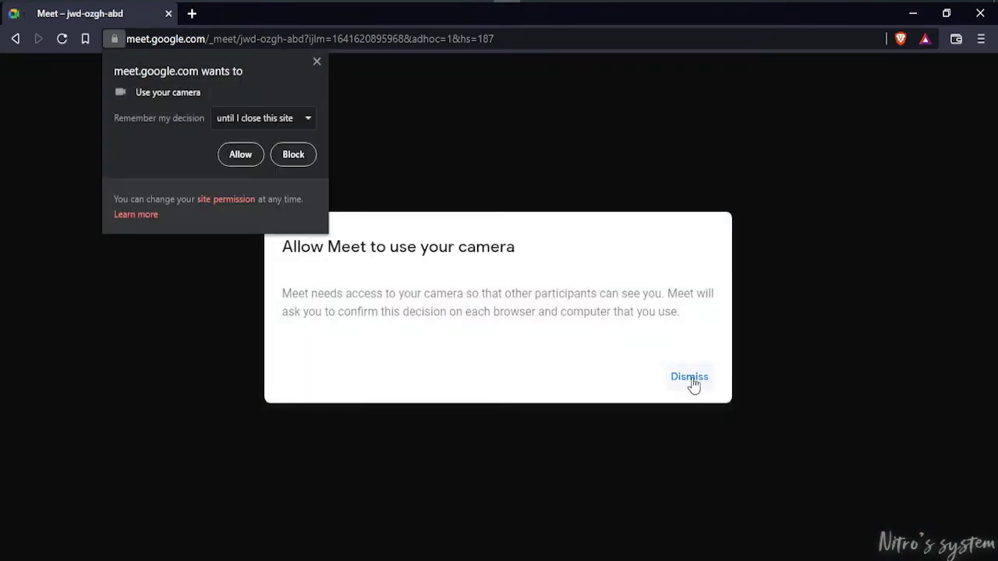
left_click(680, 373)
left_click(294, 156)
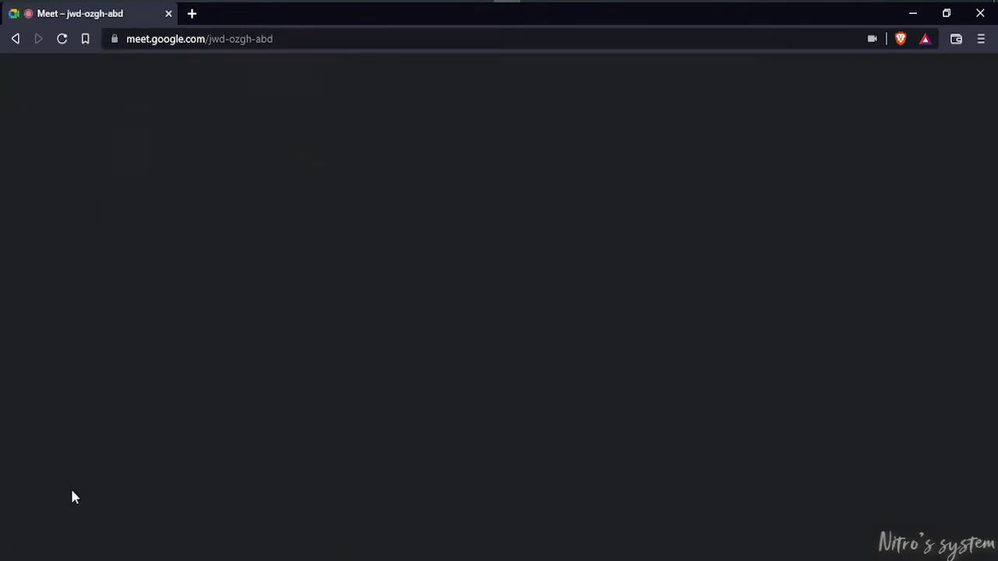
left_click(272, 119)
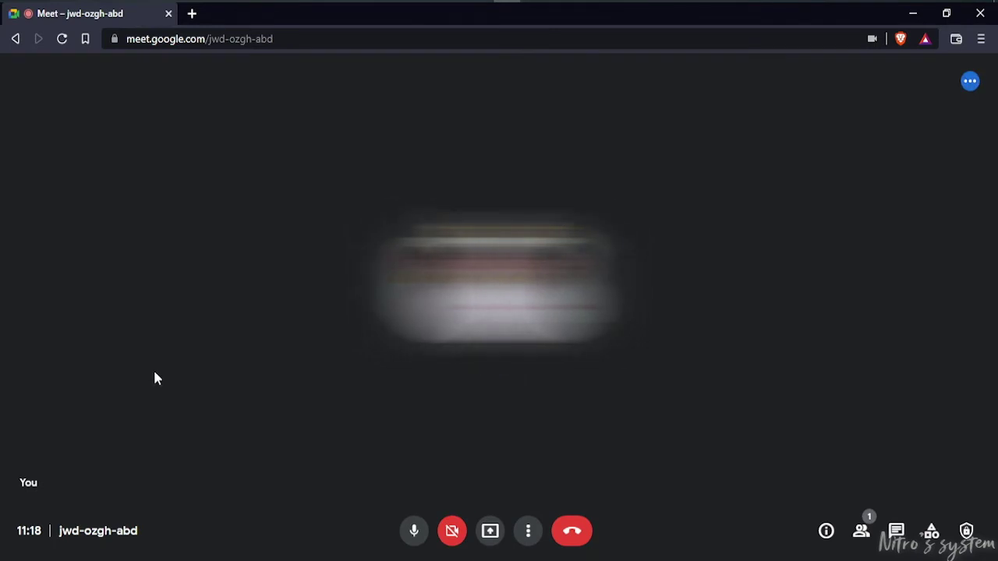
In Meet's settings, keep Voicemod Virtual Audio Device as the call's microphone.
left_click(529, 533)
left_click(546, 478)
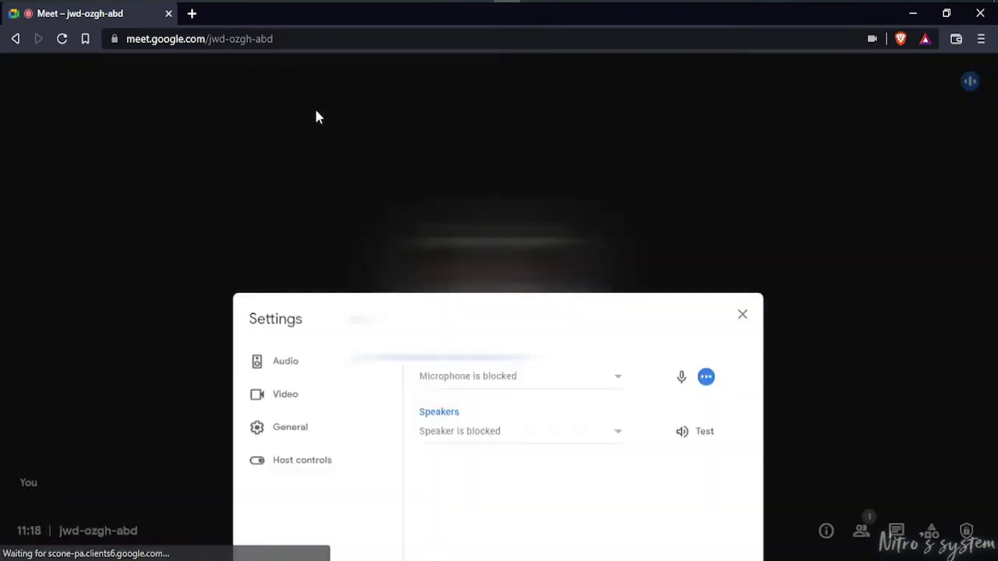
left_click(252, 188)
left_click(247, 163)
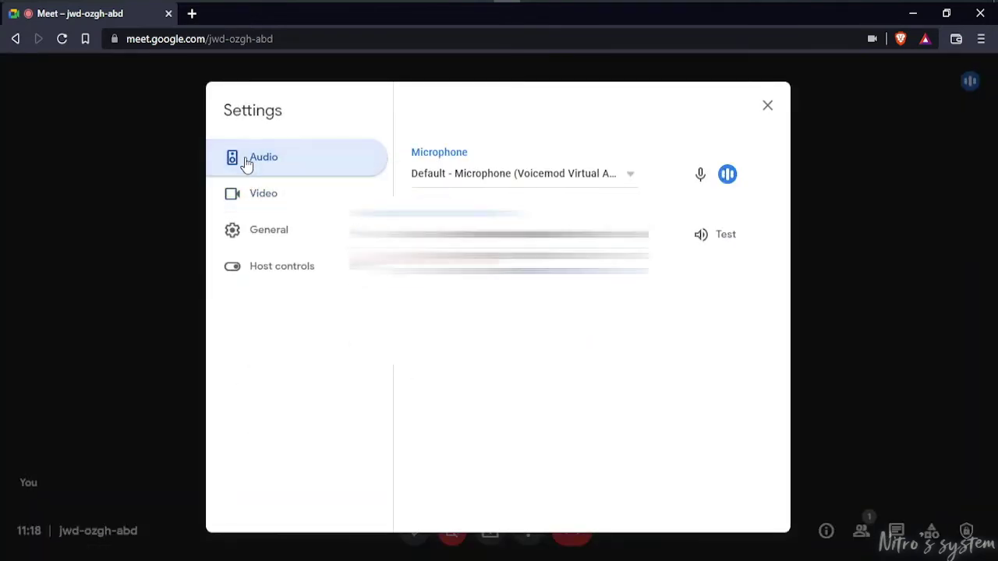
left_click(485, 182)
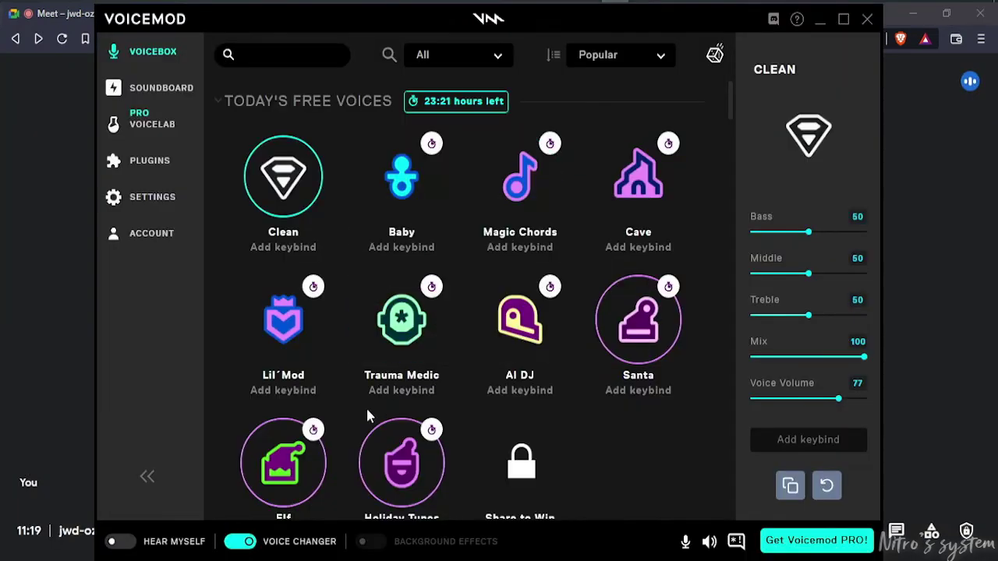
Switch Voicemod's active voice from Clean to Cave and return to the Meet call.
left_click(637, 186)
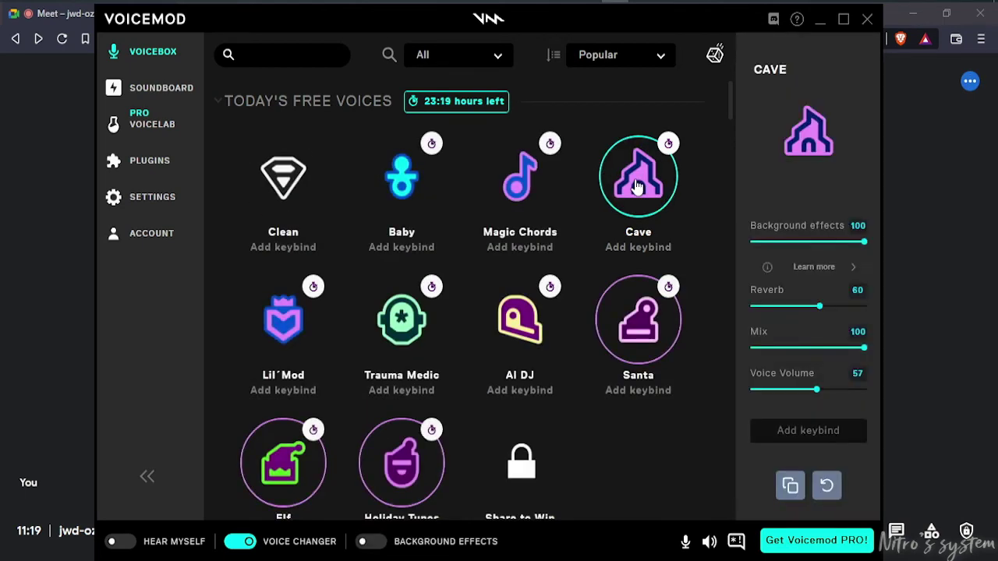
left_click(949, 194)
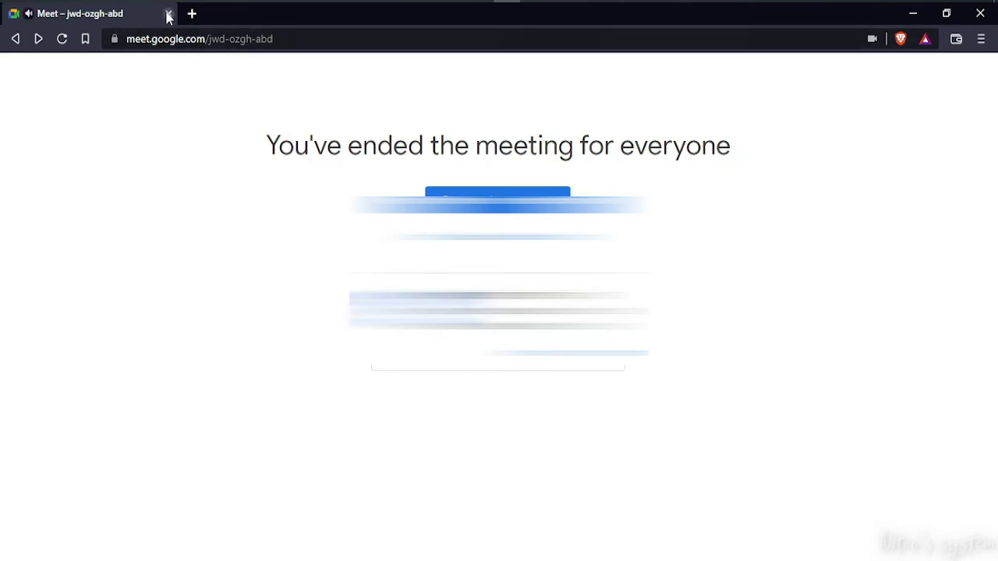
Close the browser and show Voicemod's Soundboard with Nuke Alert, Gong and Selfie.
left_click(169, 15)
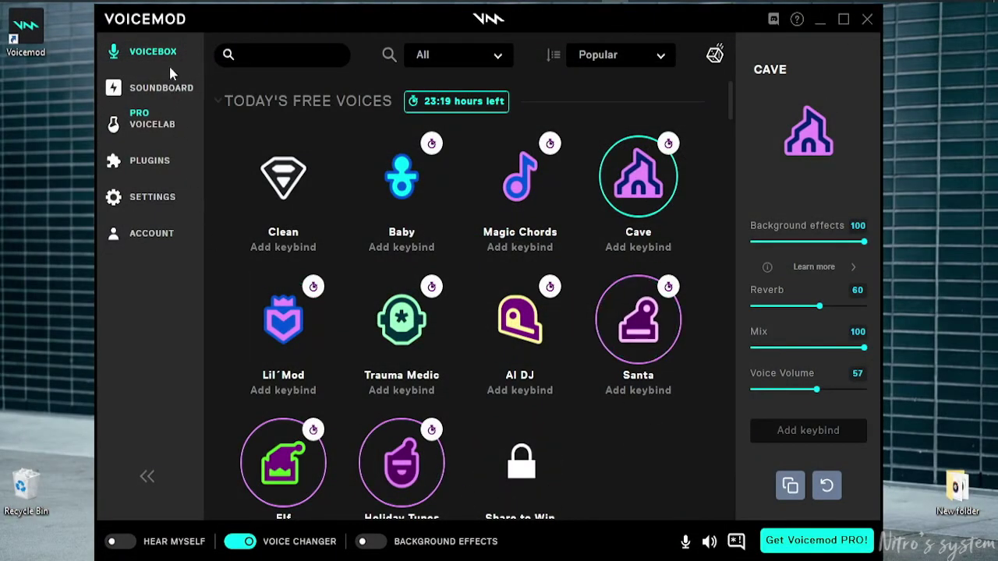
left_click(143, 94)
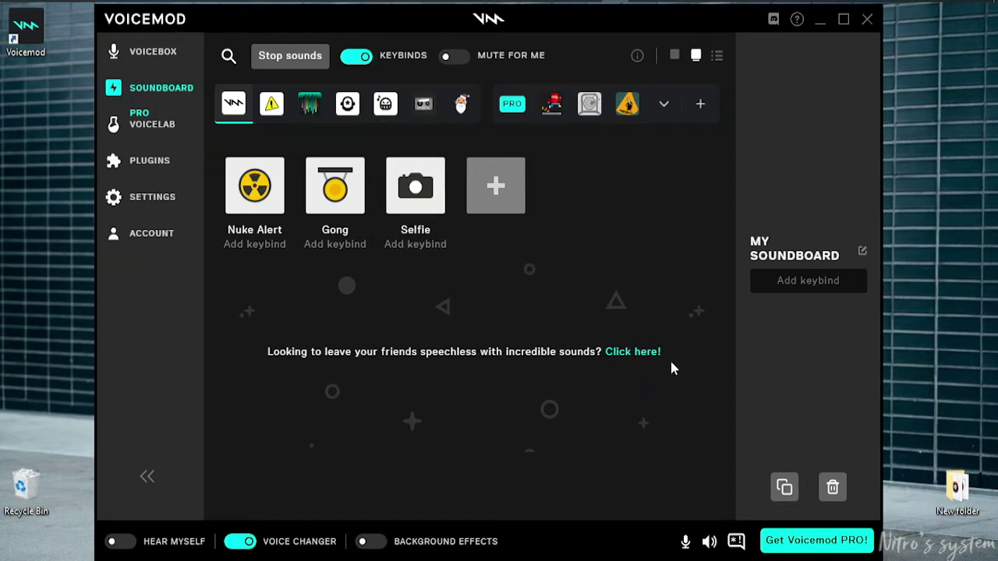
View the Pro Voicelab promo page, then the Plugins page offering Voicemod Bits.
left_click(144, 136)
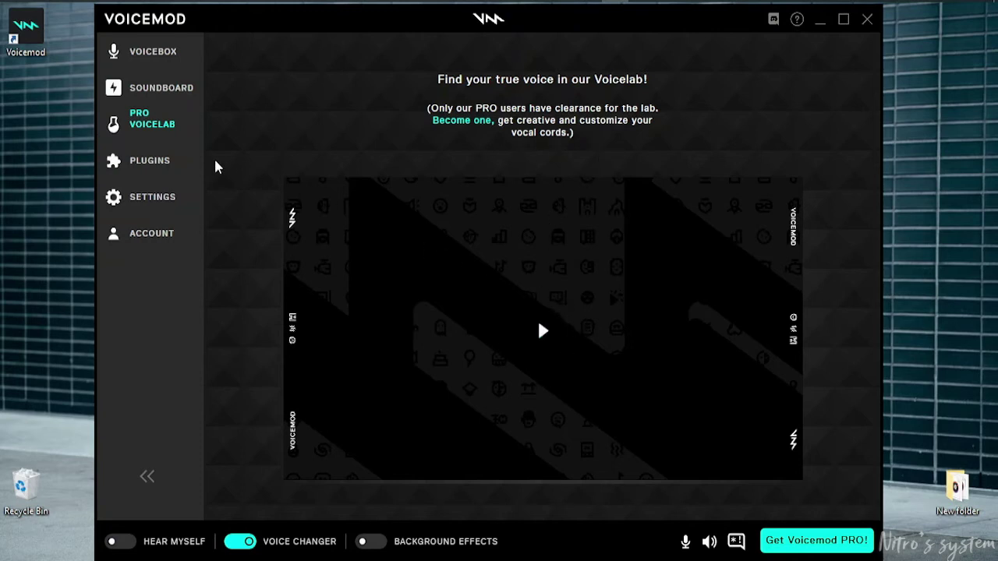
left_click(142, 162)
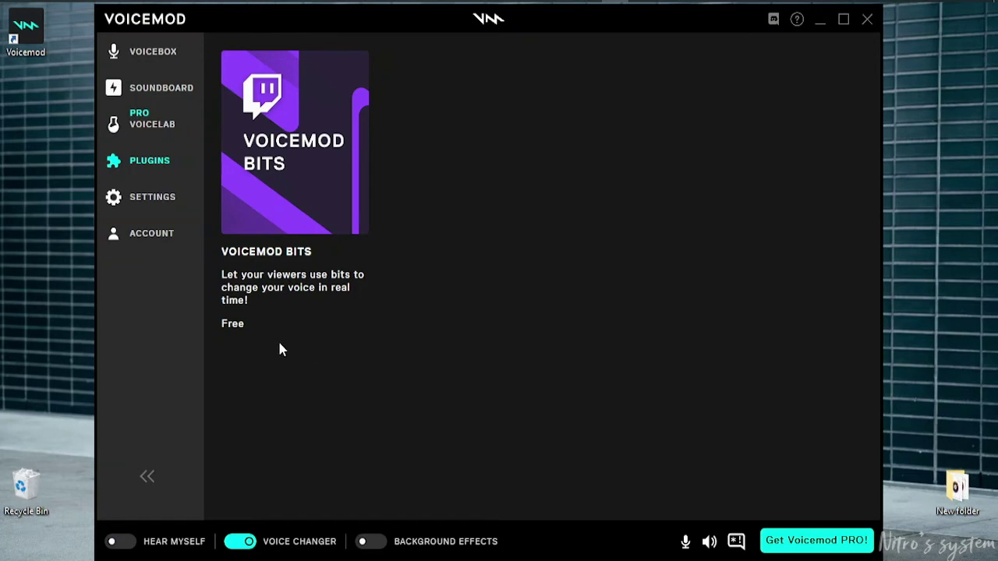
Open the Voicemod Bits plugin details, then the Audio settings page.
left_click(234, 327)
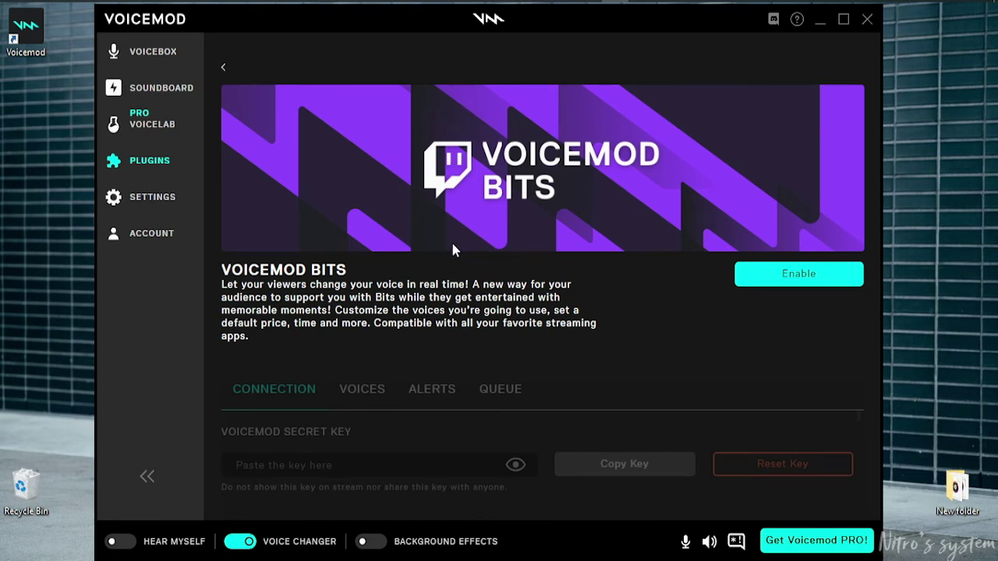
left_click(147, 204)
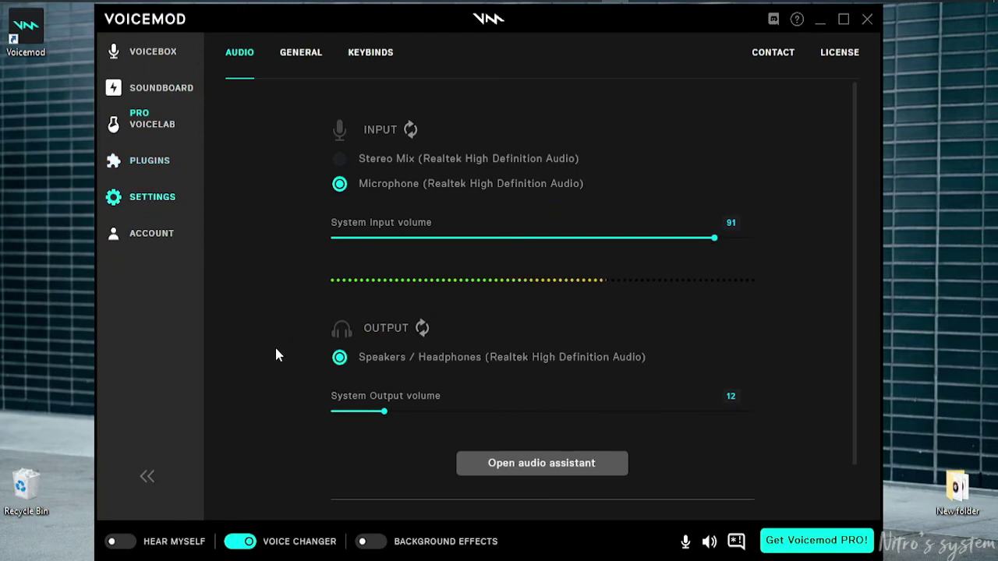
Review the audio devices and expand Advanced Audio Settings.
scroll(323, 436, "down", 2)
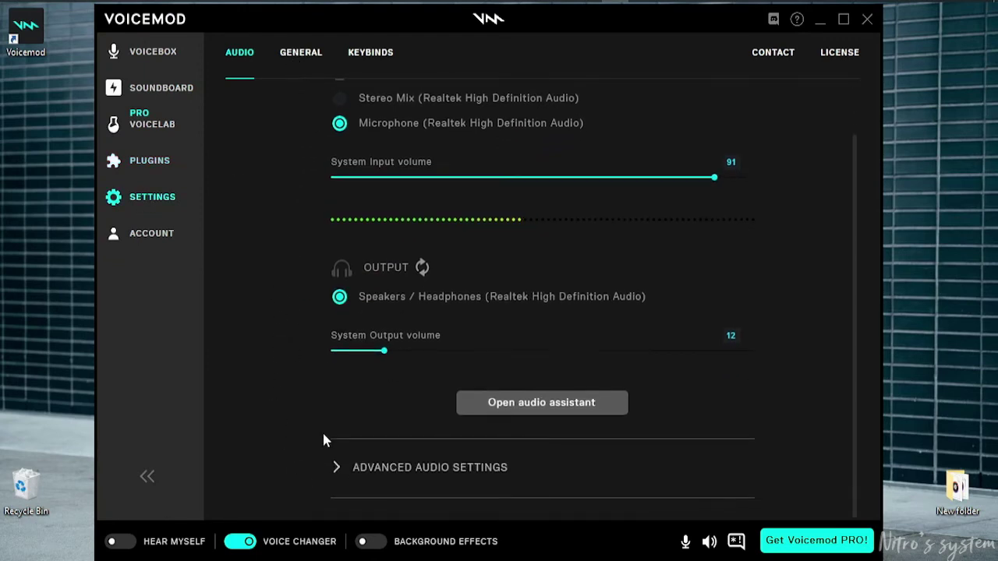
left_click(396, 468)
scroll(367, 471, "down", 5)
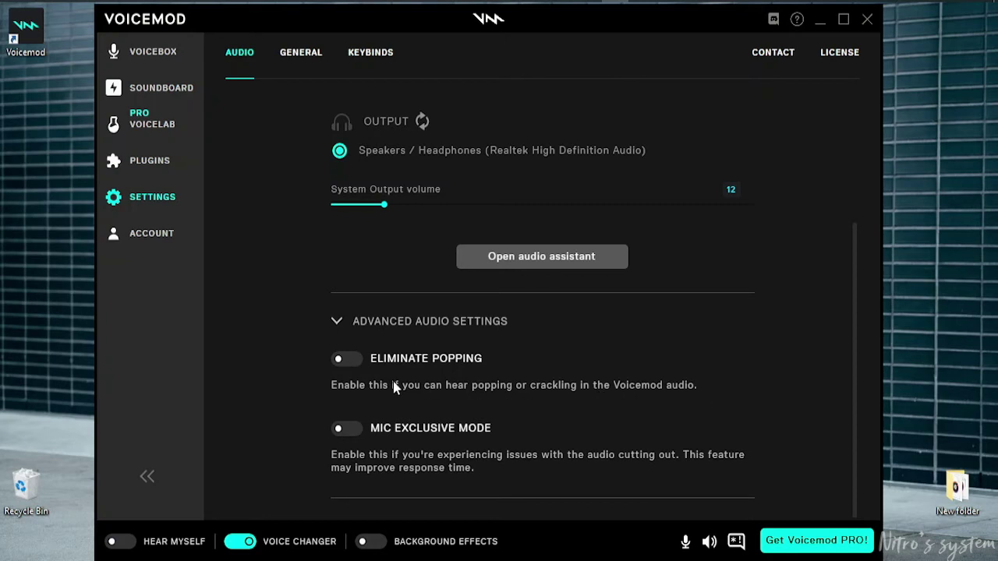
Browse the General tab's startup and language settings.
left_click(299, 54)
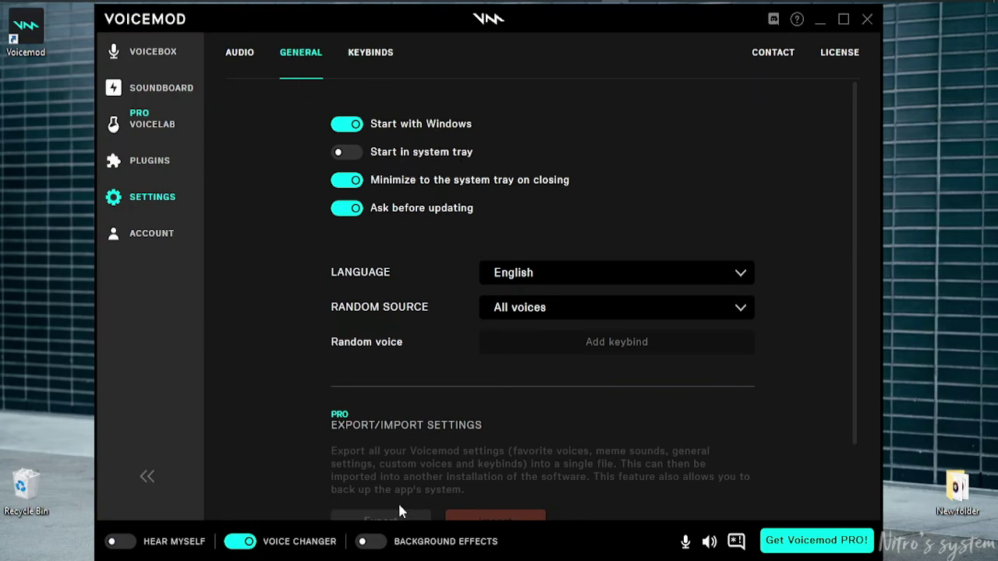
scroll(398, 501, "down", 2)
scroll(402, 429, "up", 3)
Look over the Keybinds tab's unassigned system keybinds like Voice changer On/Off.
left_click(369, 56)
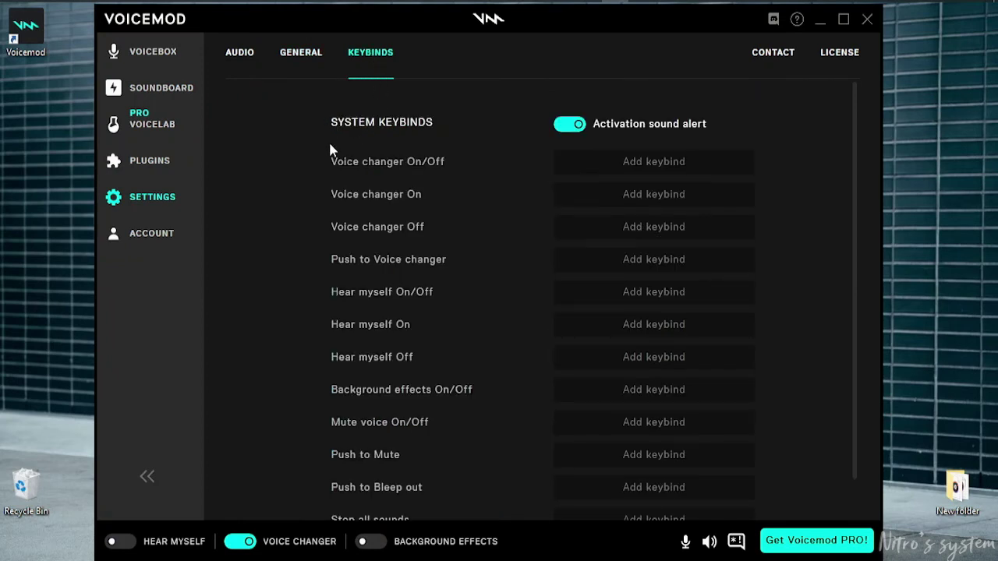
scroll(530, 468, "down", 1)
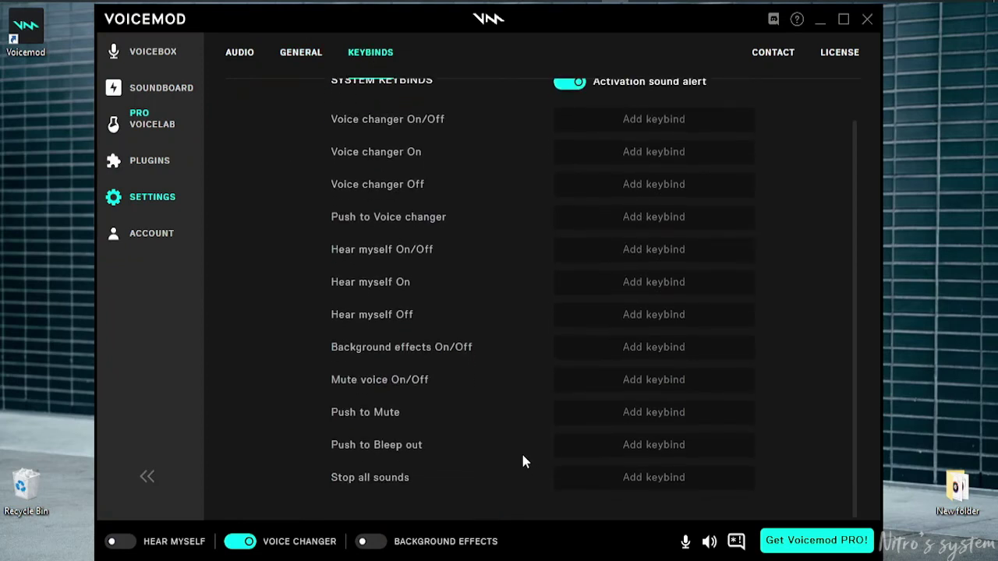
scroll(521, 456, "up", 1)
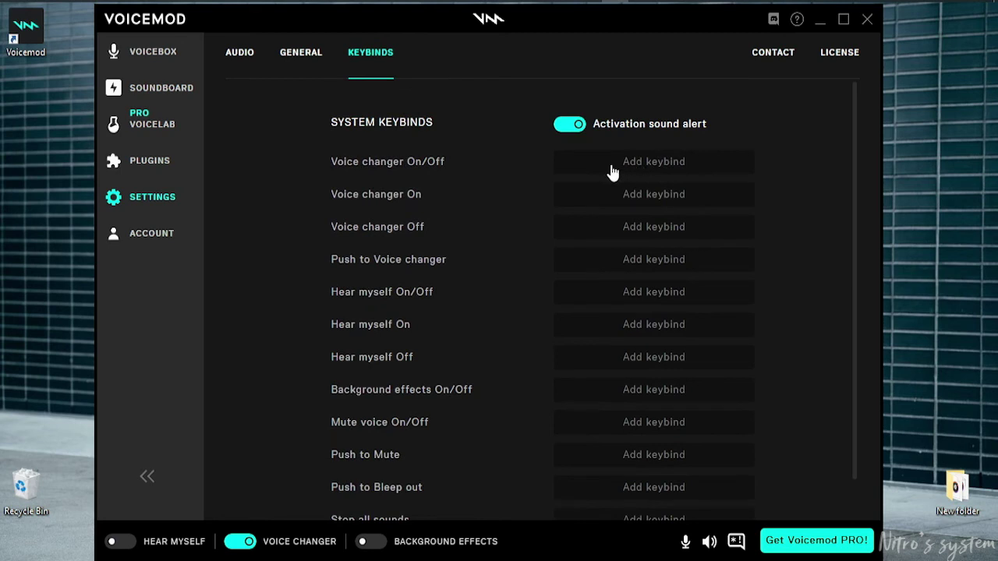
Open and close the Account menu, then return to Voicebox with Cave still active.
left_click(151, 233)
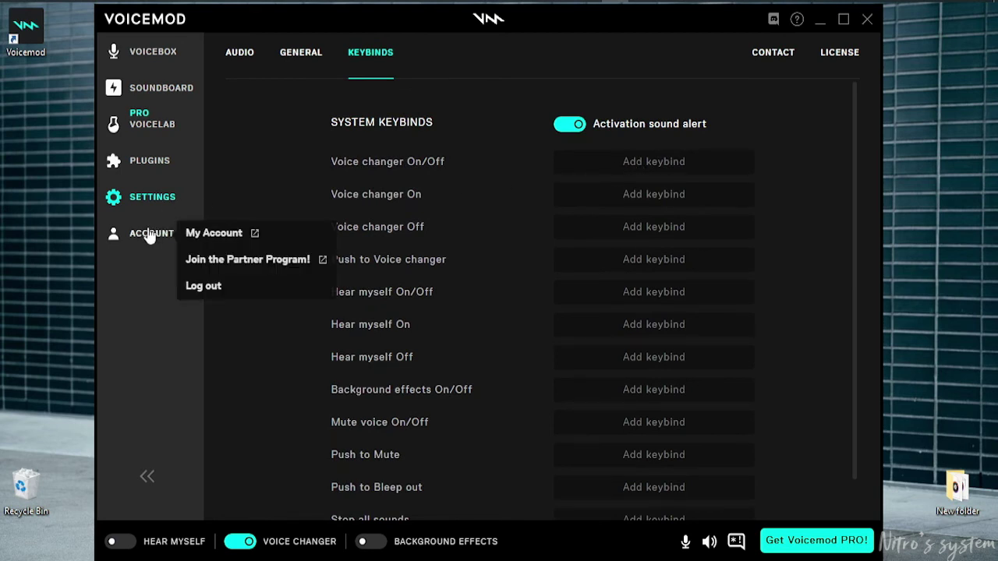
left_click(142, 283)
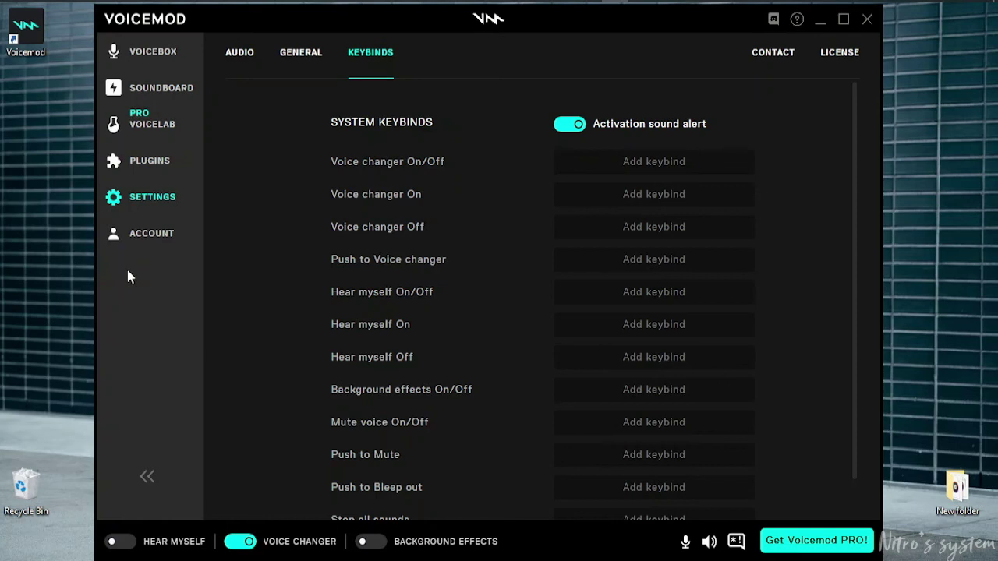
left_click(149, 240)
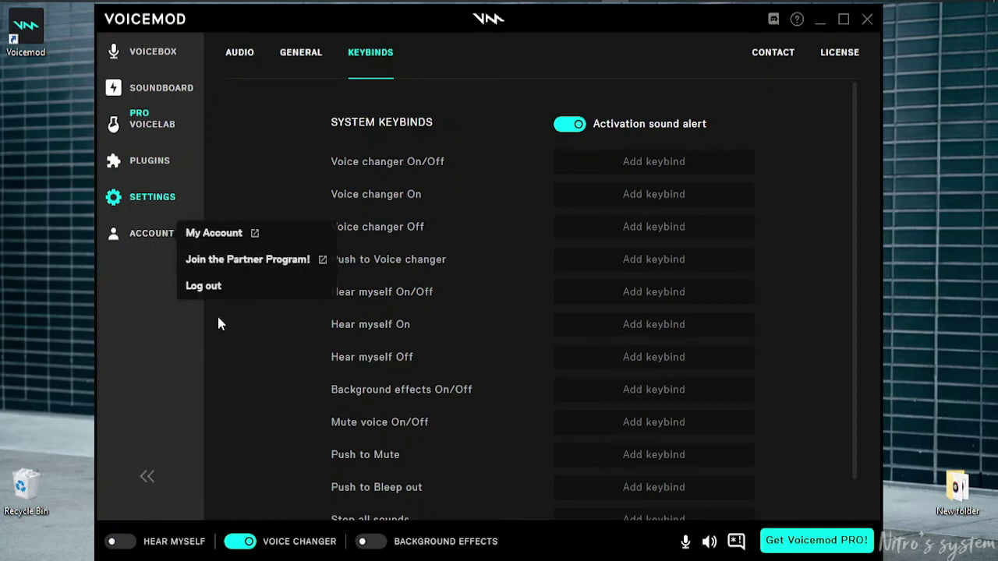
left_click(218, 323)
left_click(140, 239)
left_click(195, 306)
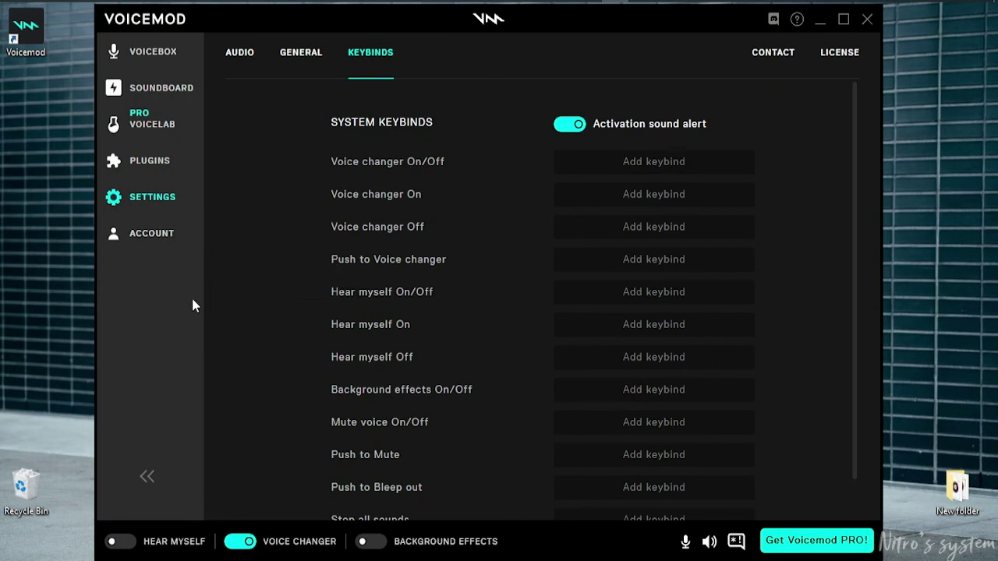
left_click(139, 50)
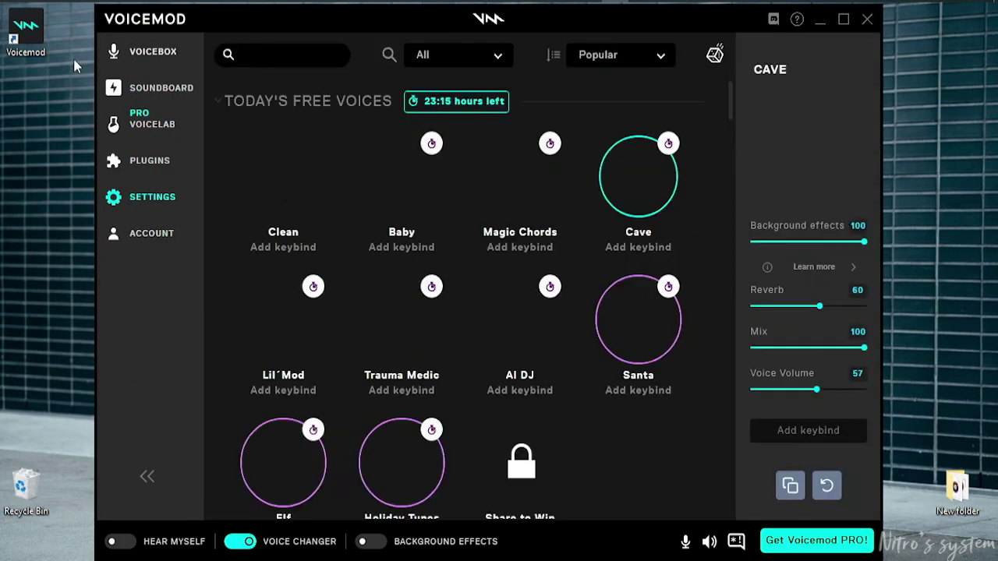